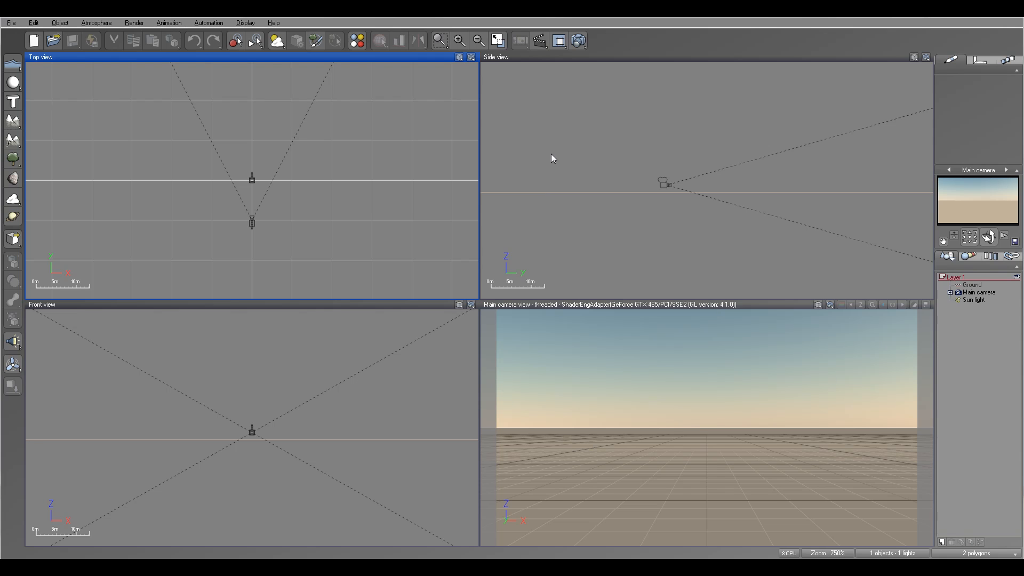
Step: Add a sphere in front of the main camera and raise the camera to about 6.07 m to frame it
right_click_drag(647, 144, 588, 202)
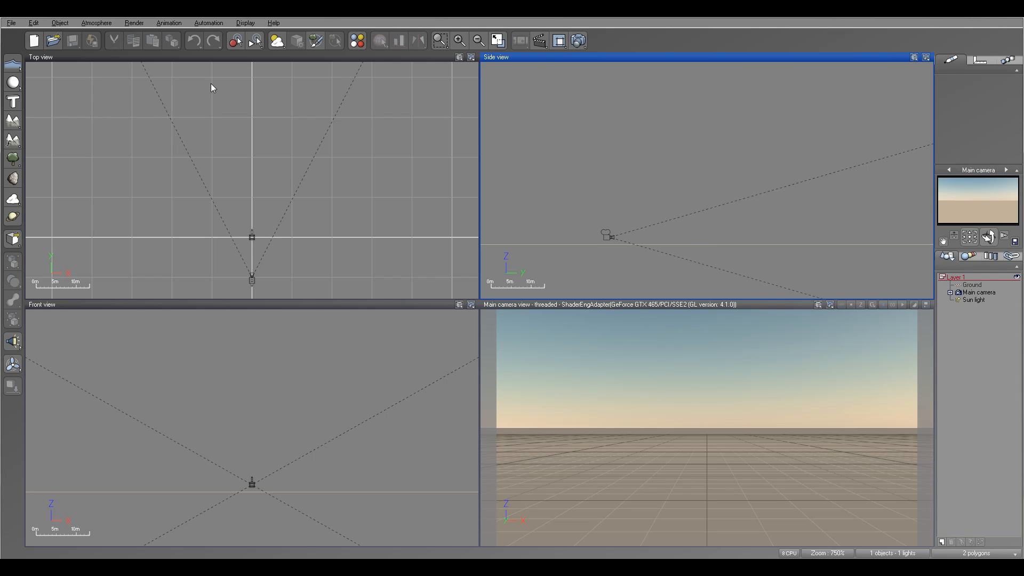
left_click(13, 82)
left_click(255, 176)
left_click_drag(265, 168, 263, 202)
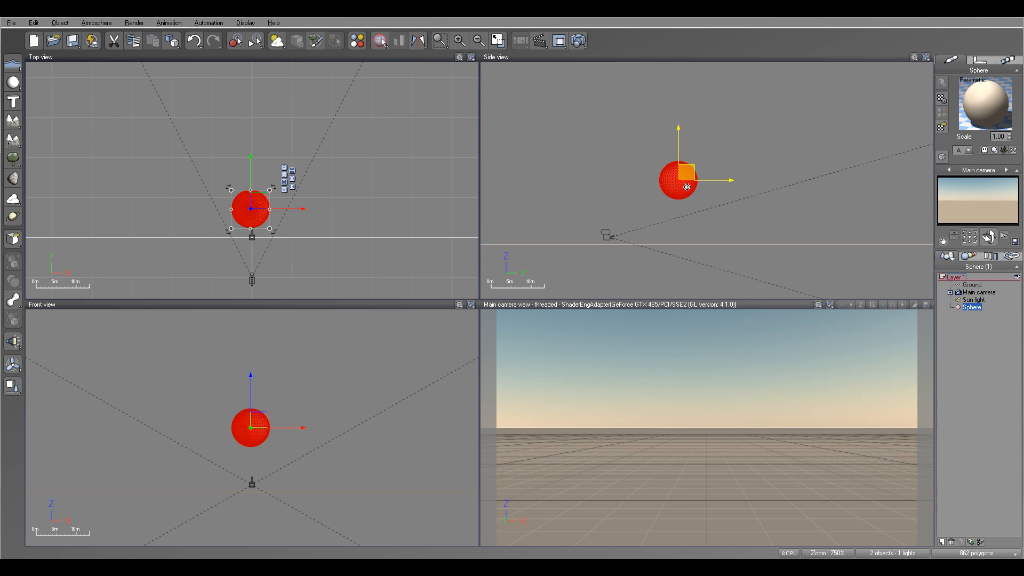
left_click_drag(687, 187, 689, 226)
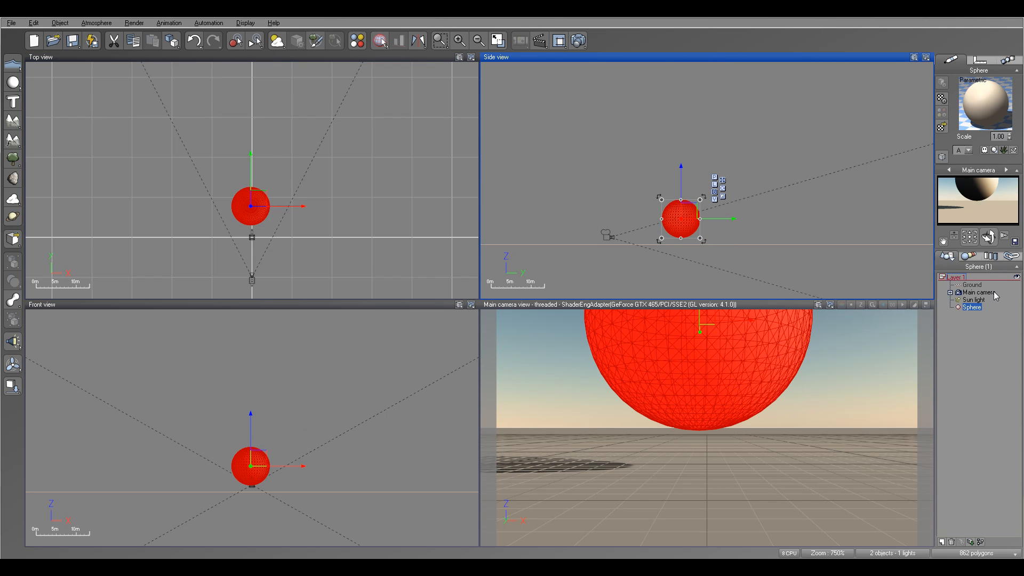
left_click(993, 293)
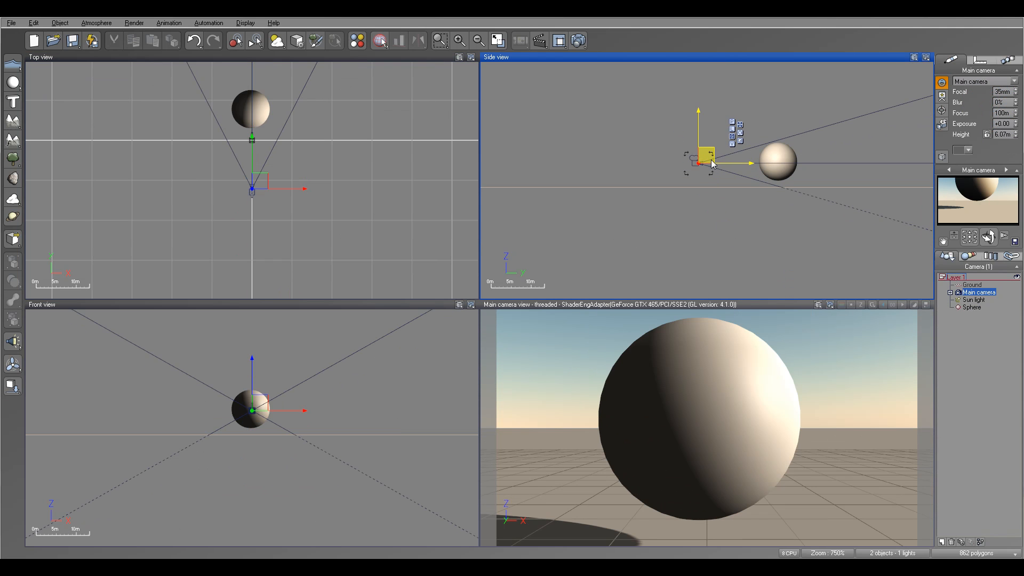
Step: Open the sphere's material in the advanced editor and bring up its bump production function for editing
left_click(971, 308)
double_click(985, 104)
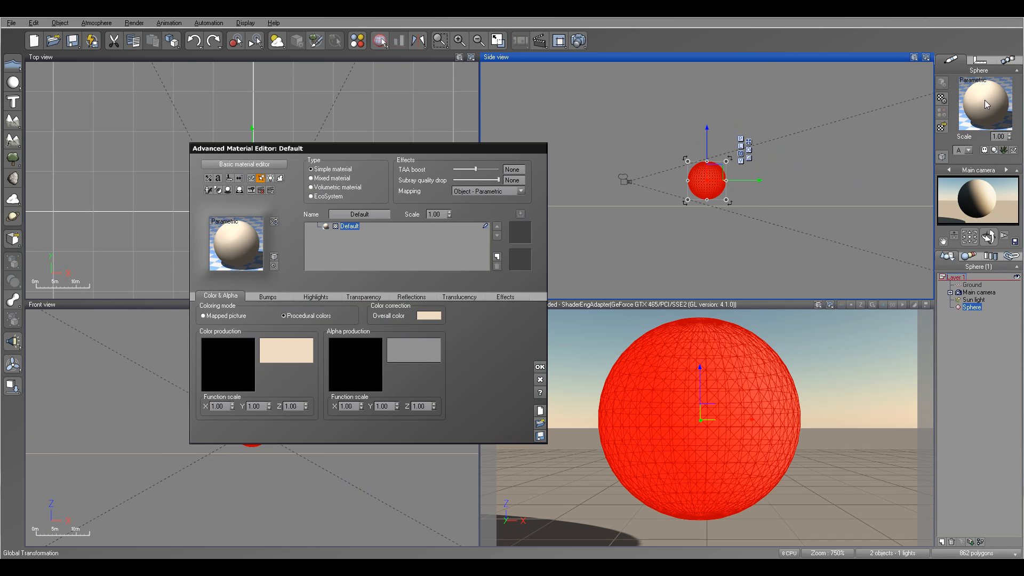
left_click_drag(322, 154, 452, 107)
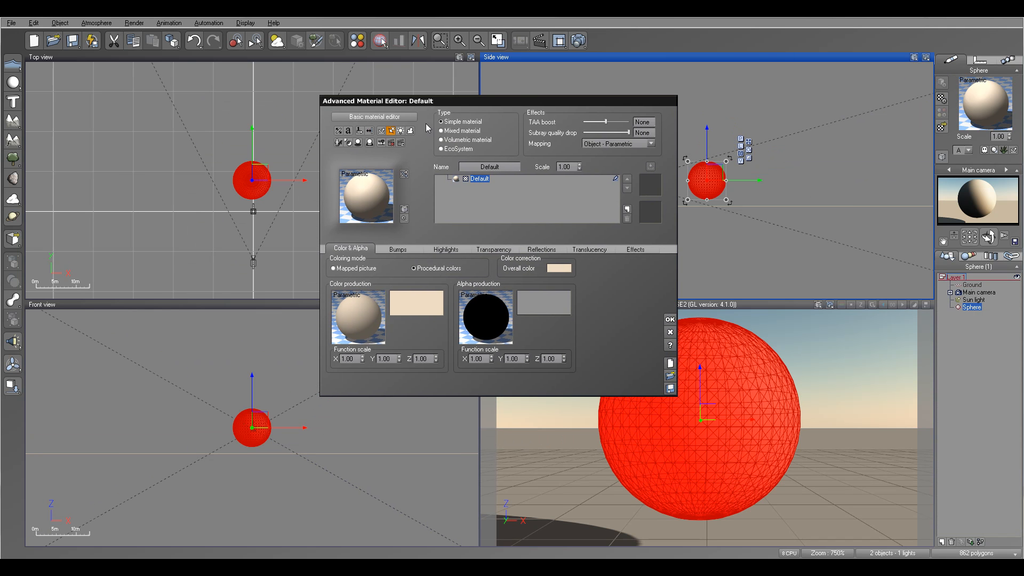
left_click(397, 249)
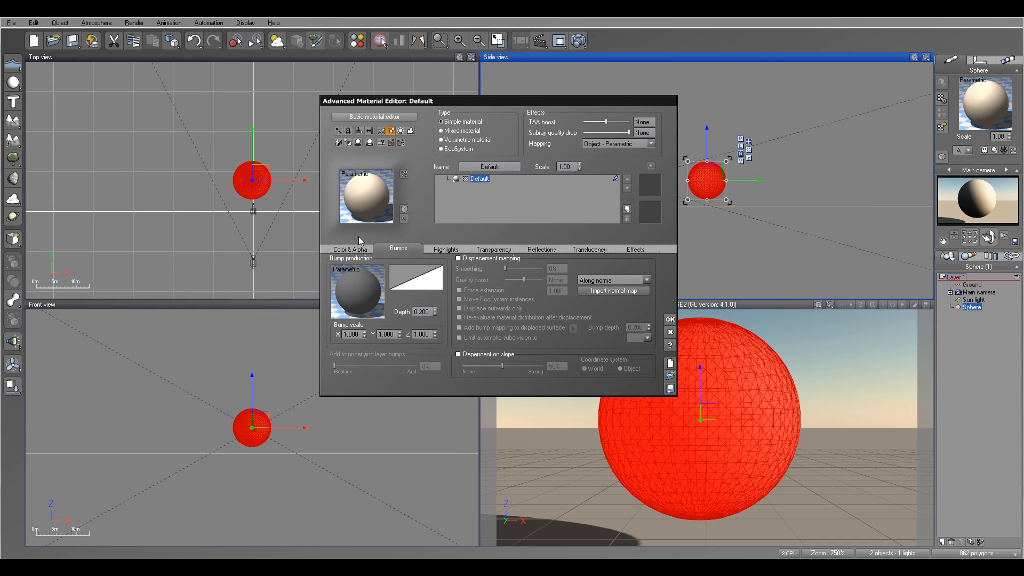
right_click(354, 292)
left_click(376, 296)
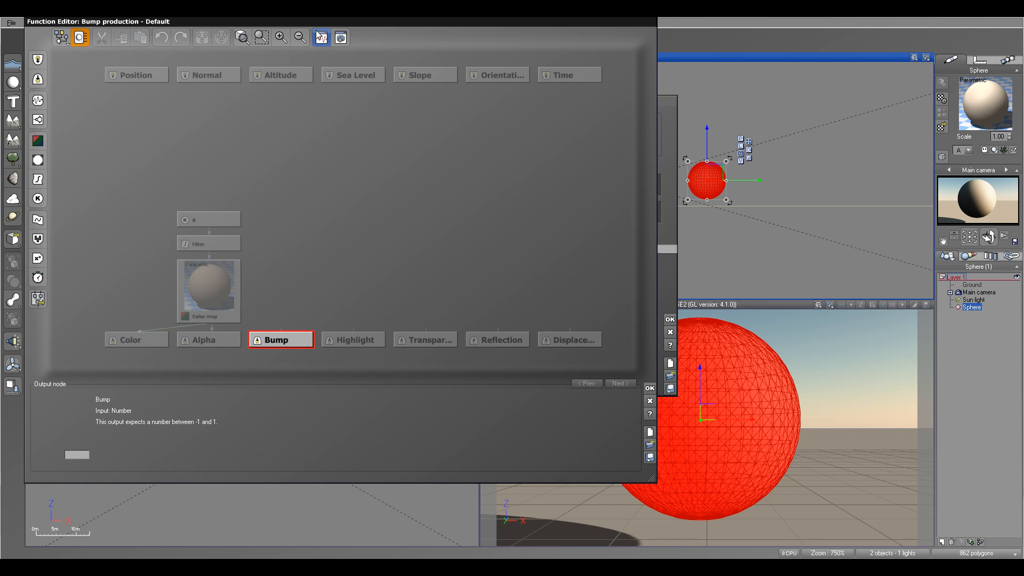
left_click_drag(326, 11, 431, 44)
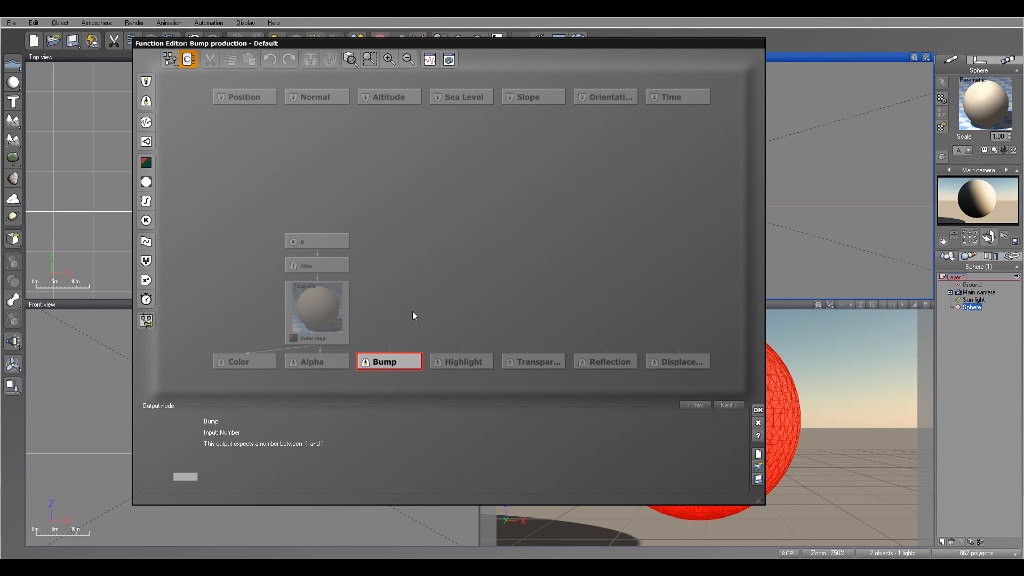
Step: Feed the Bump output with a Perlin Value noise node, set its scale to about 0.43 and make it animated
left_click(147, 122)
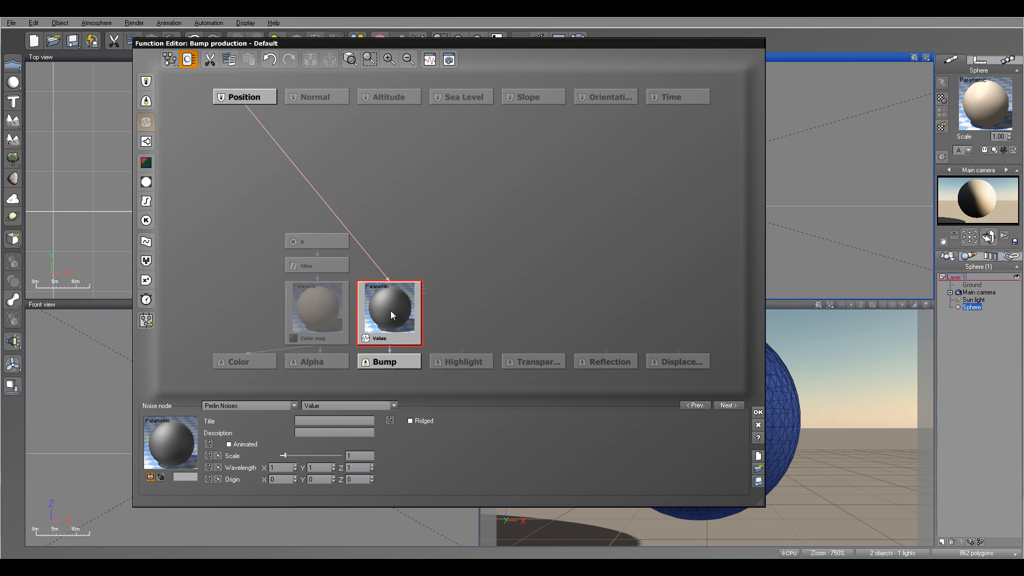
left_click_drag(391, 310, 399, 231)
left_click_drag(297, 455, 282, 454)
mouse_move(395, 221)
left_mouse_down()
mouse_move(396, 245)
mouse_move(396, 221)
left_mouse_up()
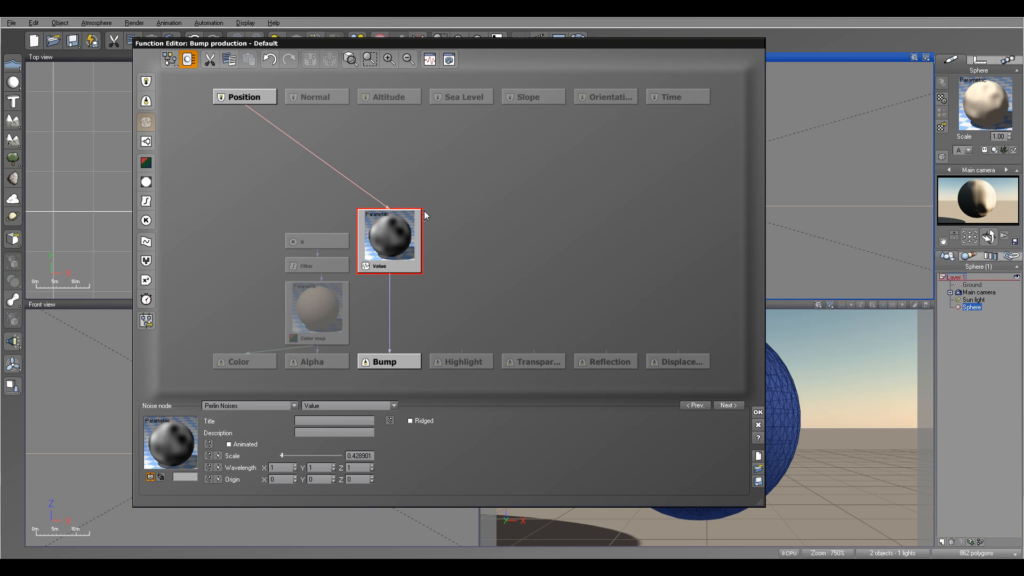
left_click_drag(426, 213, 530, 193)
left_click(229, 445)
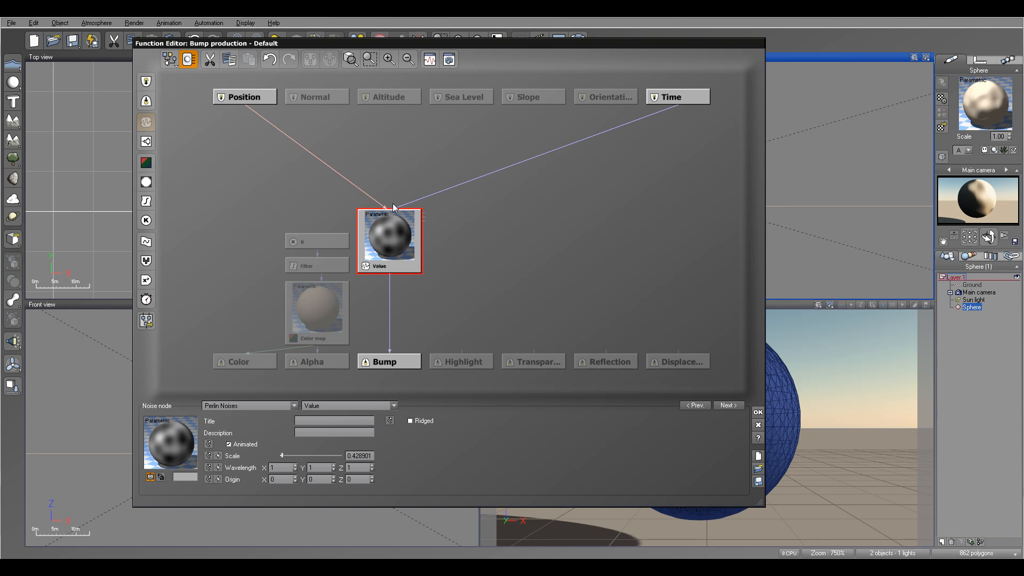
left_click(758, 413)
Step: Enable displacement mapping on the material with depth 1, smoothing 7% and quality boost +0.7
left_click(461, 259)
double_click(430, 312)
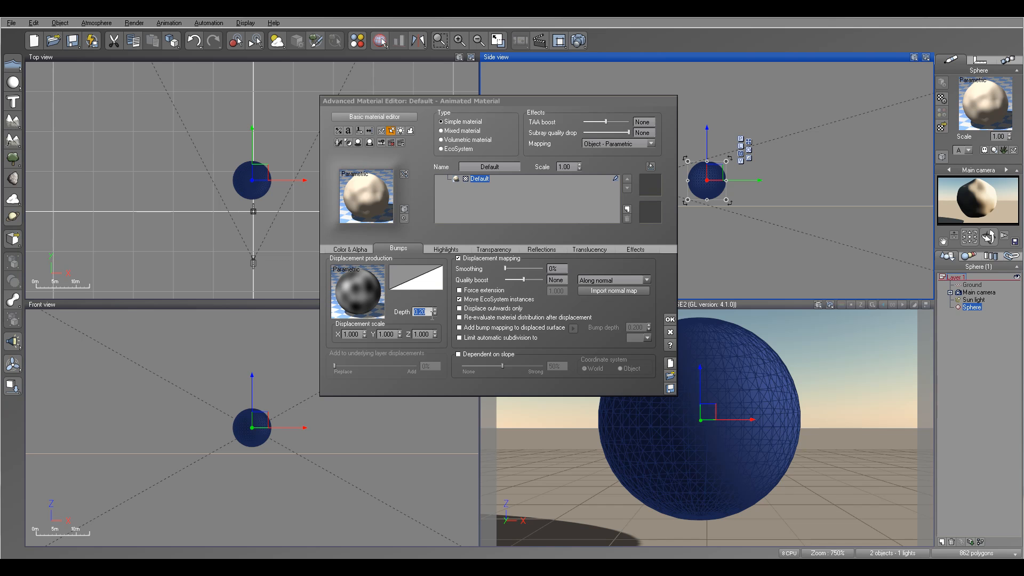
left_click_drag(520, 268, 527, 279)
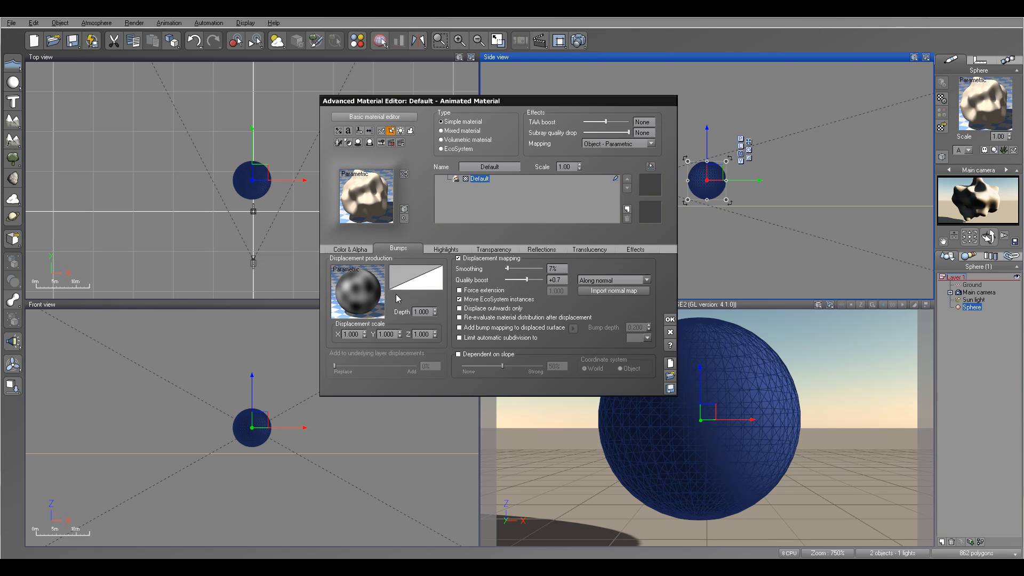
Step: Apply the SandStone color map from the Rocks and Grass collection to the material's color production
left_click(351, 250)
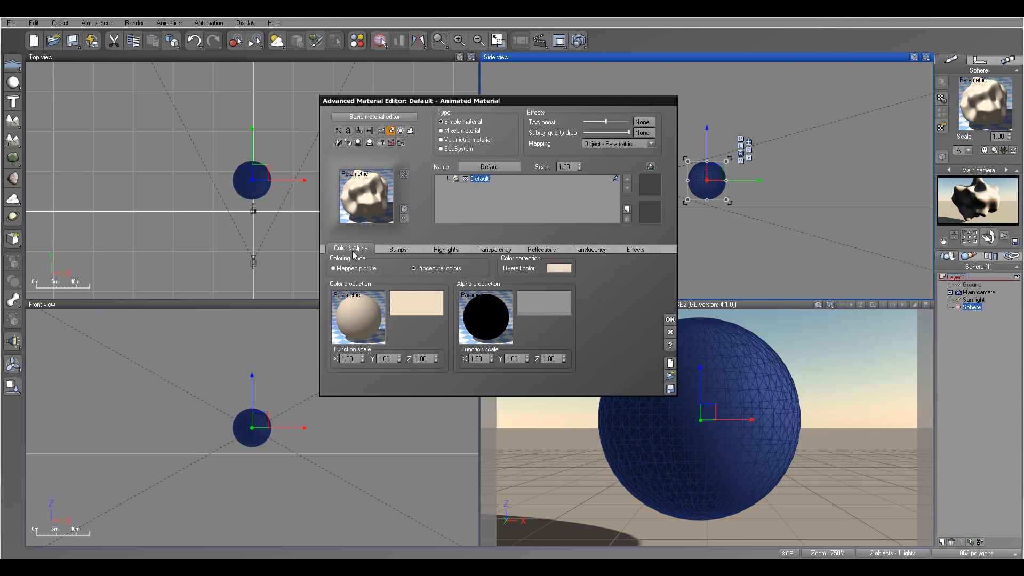
left_click(417, 298)
left_click(923, 255)
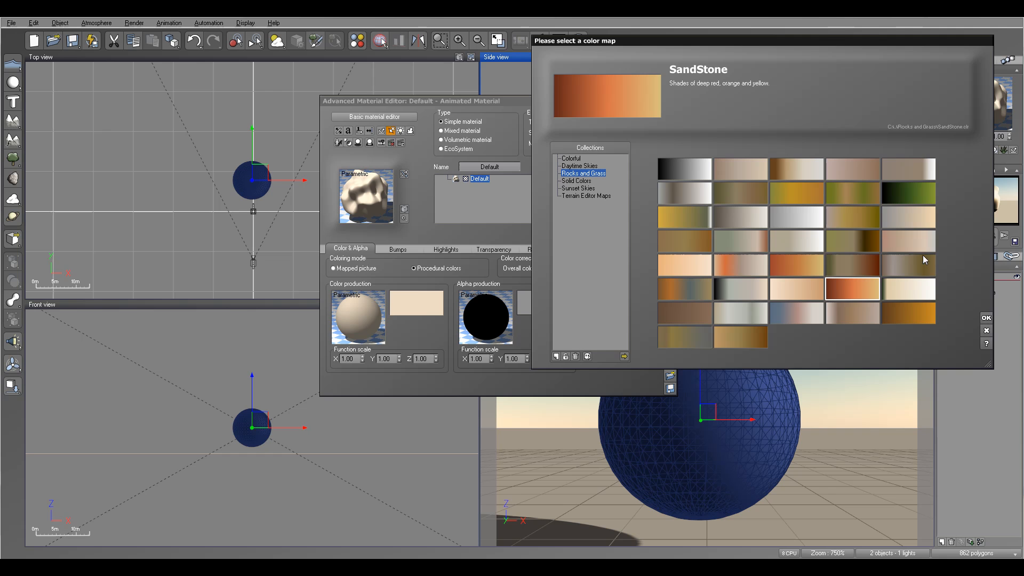
left_click(981, 315)
Step: Delete the constant node in the color production function and connect the noise node to the color filter instead
right_click(373, 329)
left_click(370, 332)
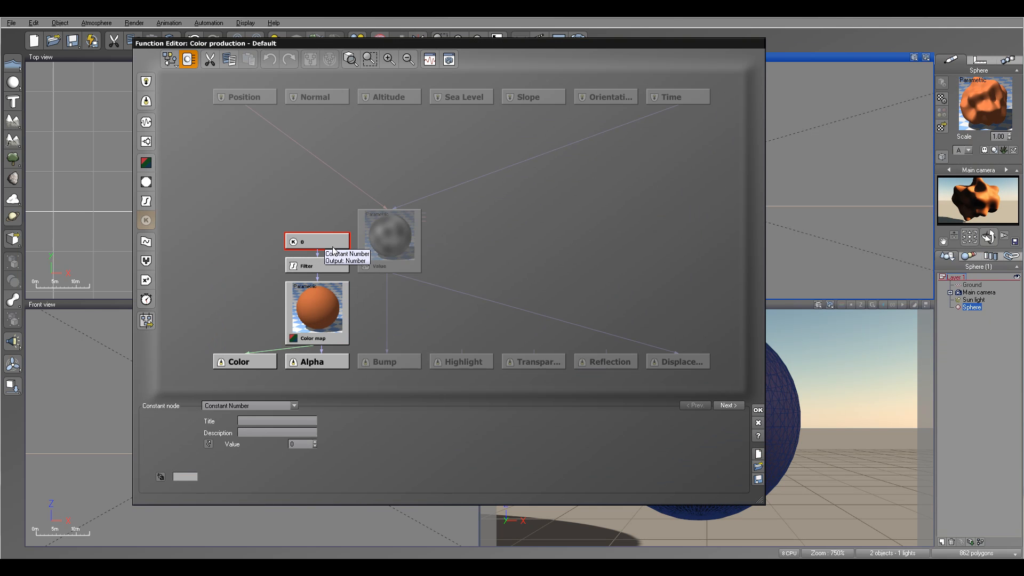
key("Delete")
left_click_drag(319, 259, 395, 267)
left_click(387, 224)
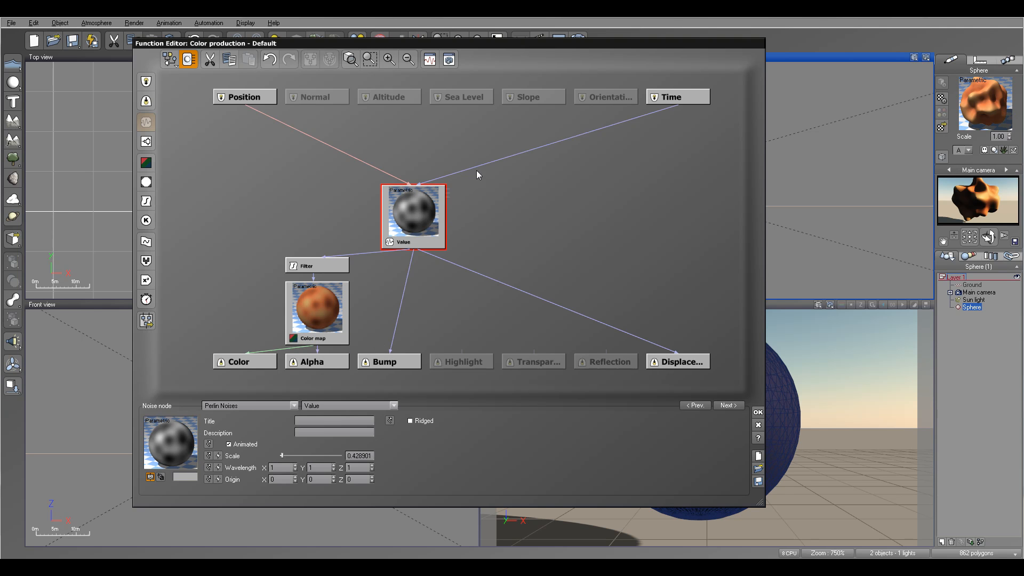
Step: Accept the function and material changes, render the scene in the camera view and accept the post render options
left_click(758, 413)
left_click(670, 319)
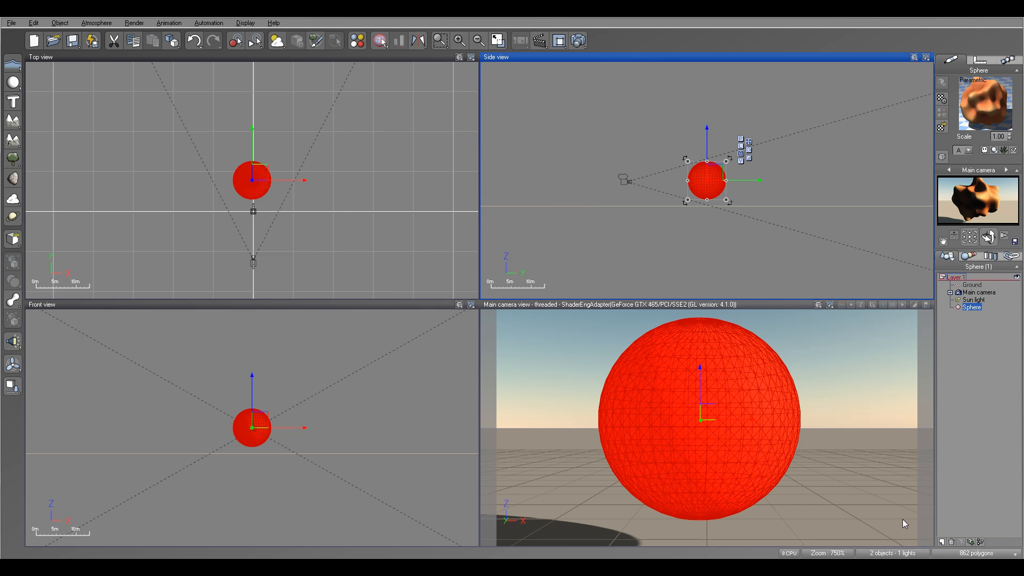
left_click(581, 43)
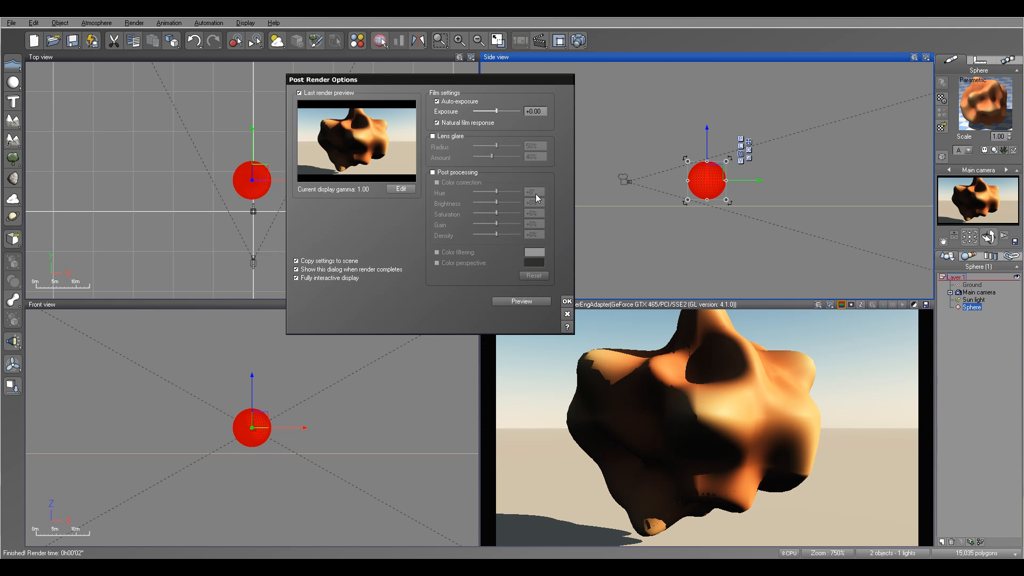
left_click(567, 302)
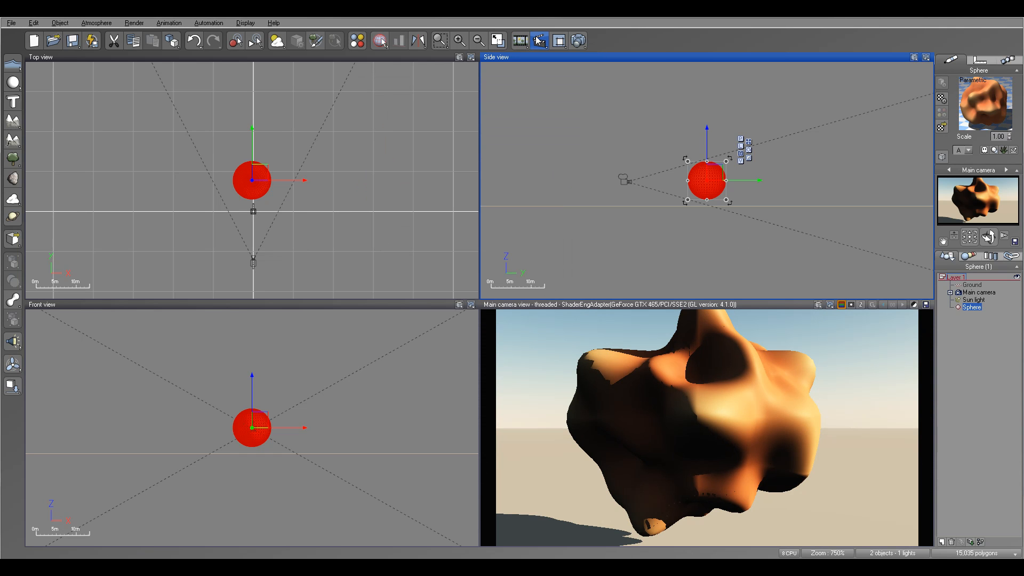
Step: Display the animation timeline and add keyframes to all of the sphere's properties at 0 and about 3 seconds
left_click(521, 40)
left_click(339, 38)
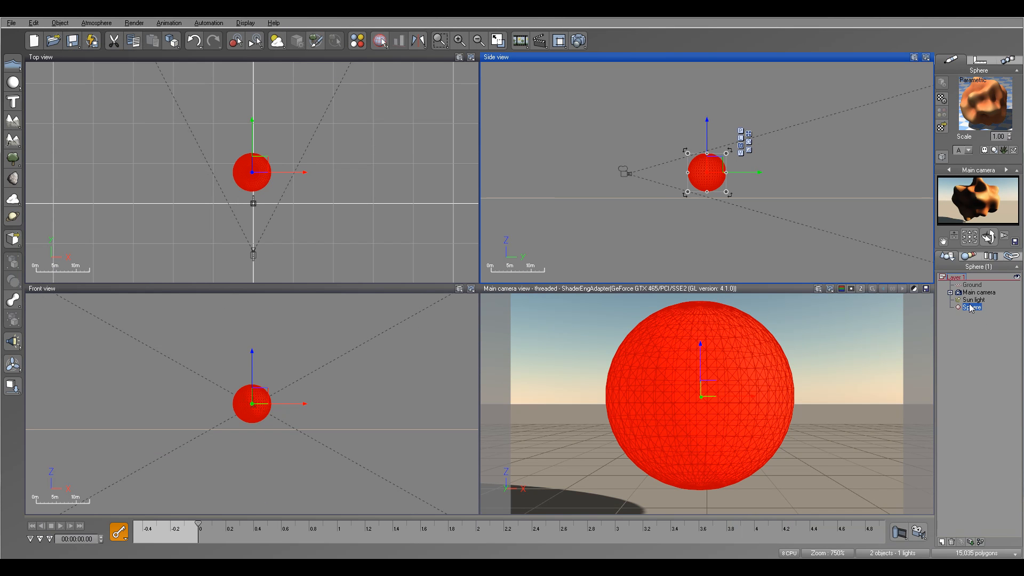
left_click(121, 530)
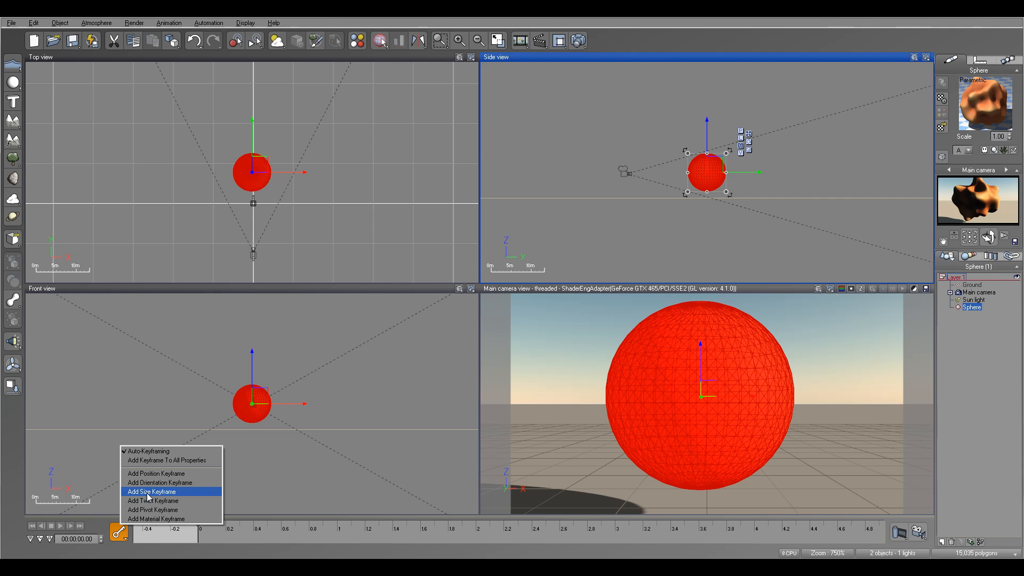
left_click(187, 458)
left_click_drag(198, 523, 617, 521)
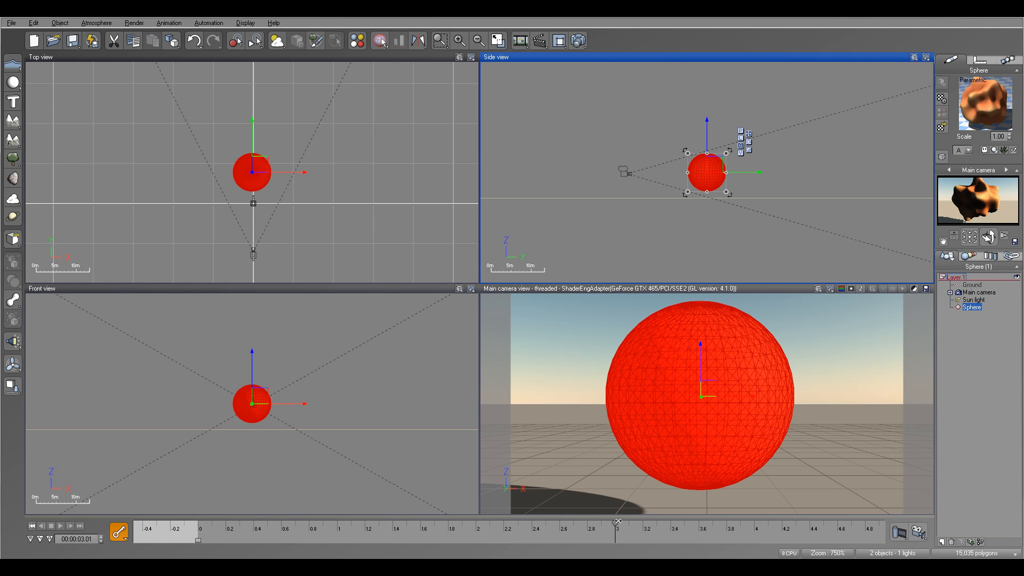
left_click(120, 532)
left_click(163, 464)
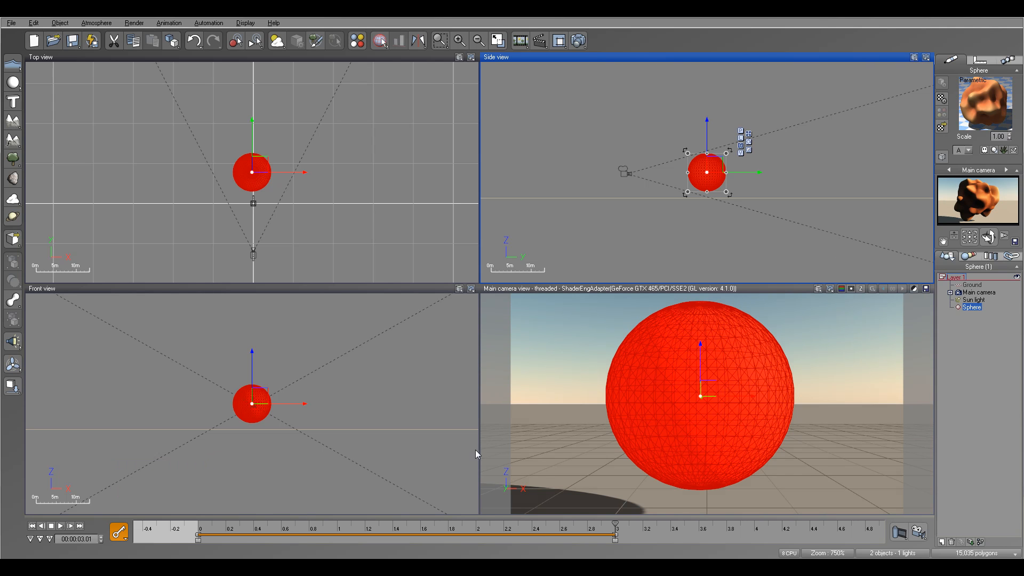
Step: Scrub through the timeline to preview the sphere's animated displacement and return to the first frame
left_click_drag(615, 525, 458, 526)
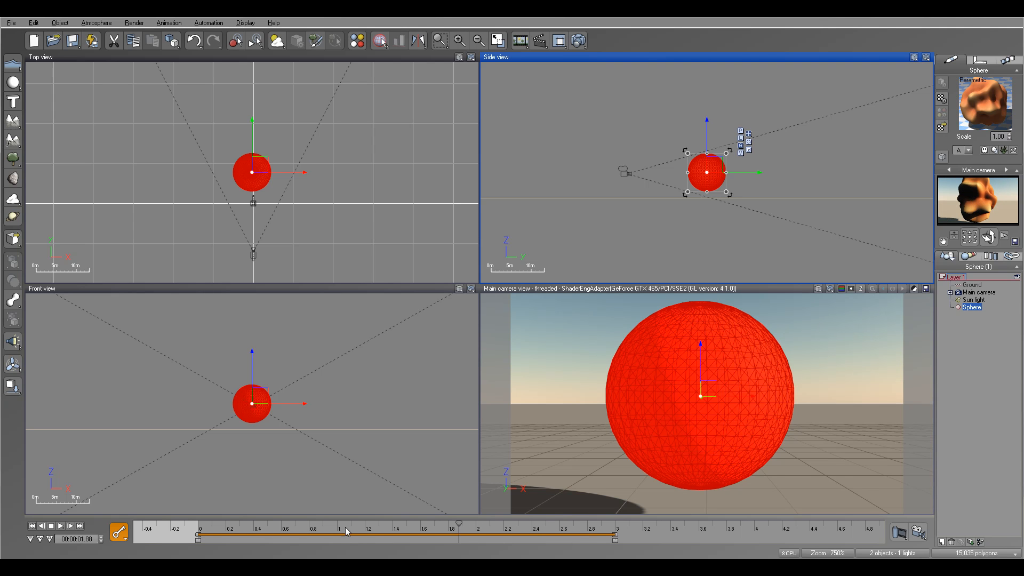
left_click_drag(459, 523, 279, 524)
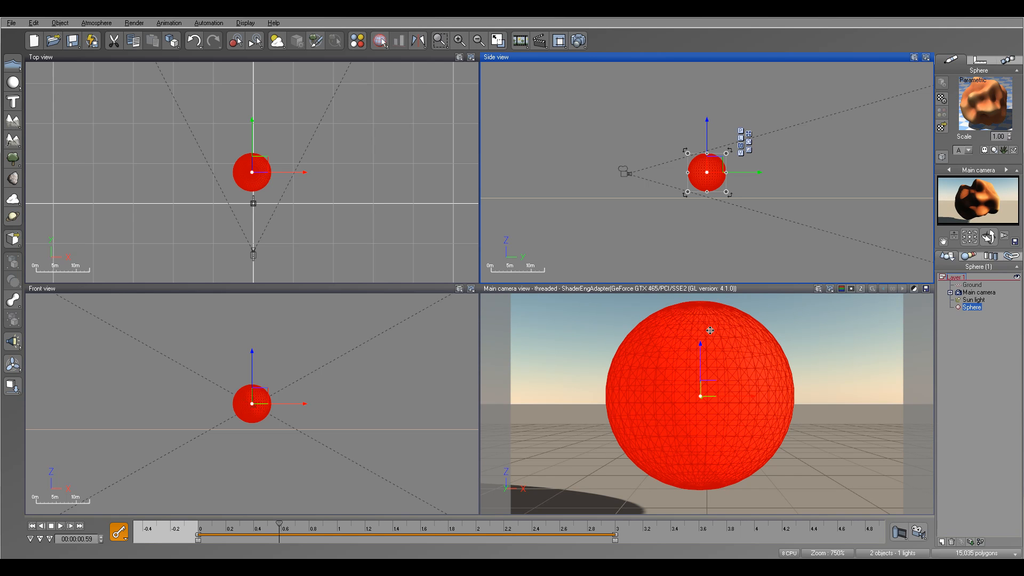
left_click(706, 292)
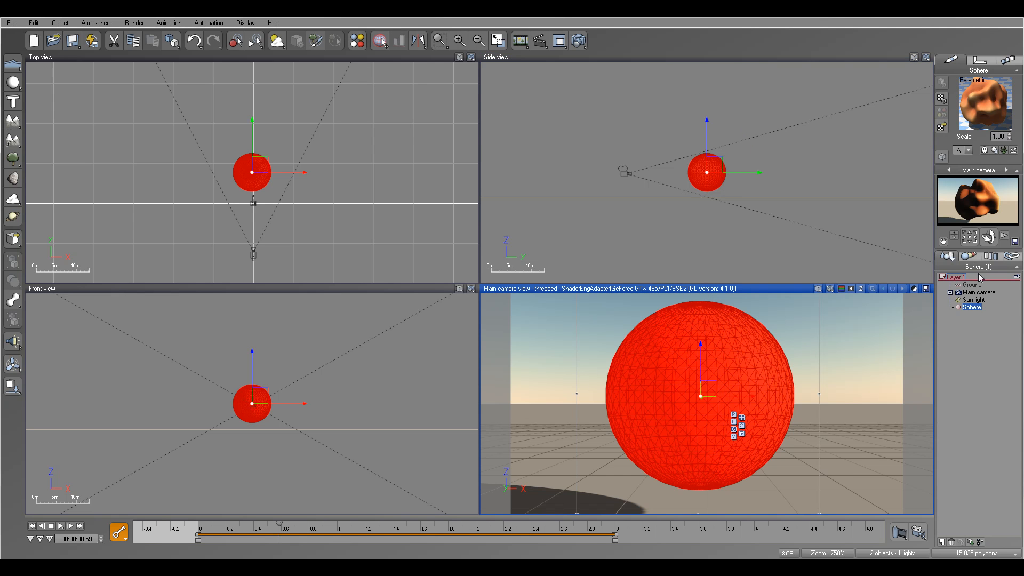
left_click(32, 528)
Step: Move the main camera farther back from the sphere
left_click(686, 232)
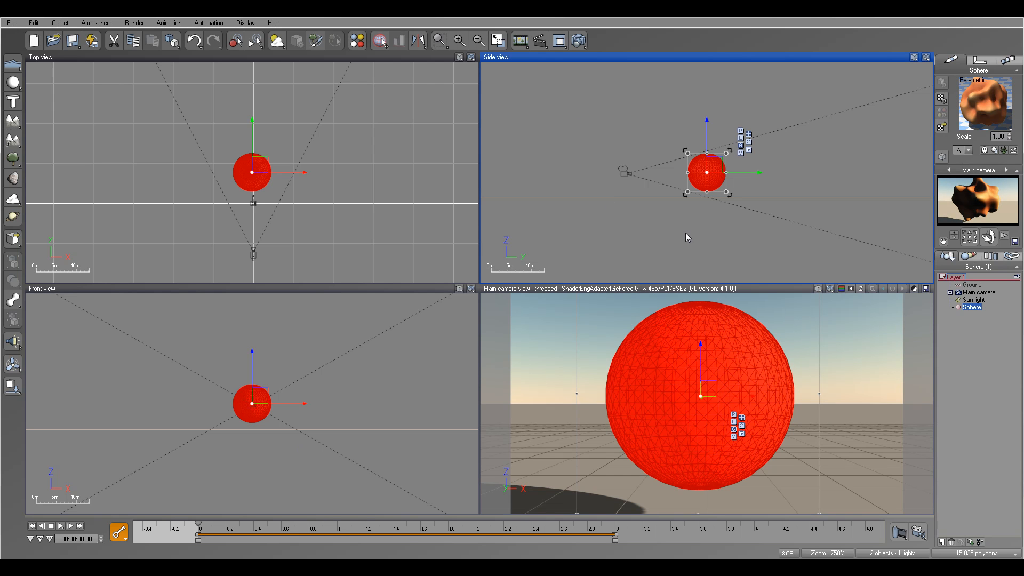
left_click(626, 172)
left_click_drag(636, 167, 607, 167)
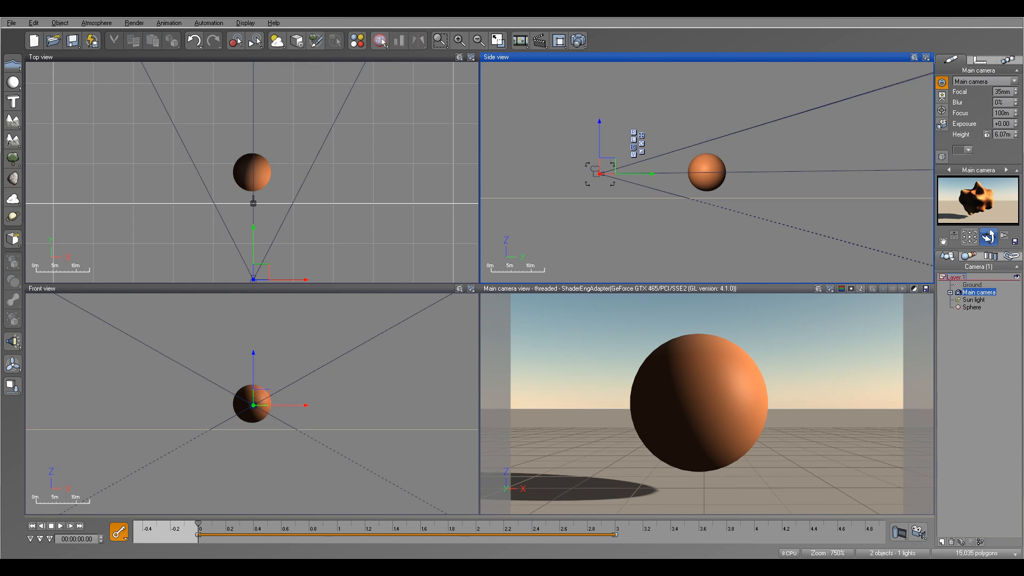
Step: Load a white preset material onto the ground plane
left_click(972, 284)
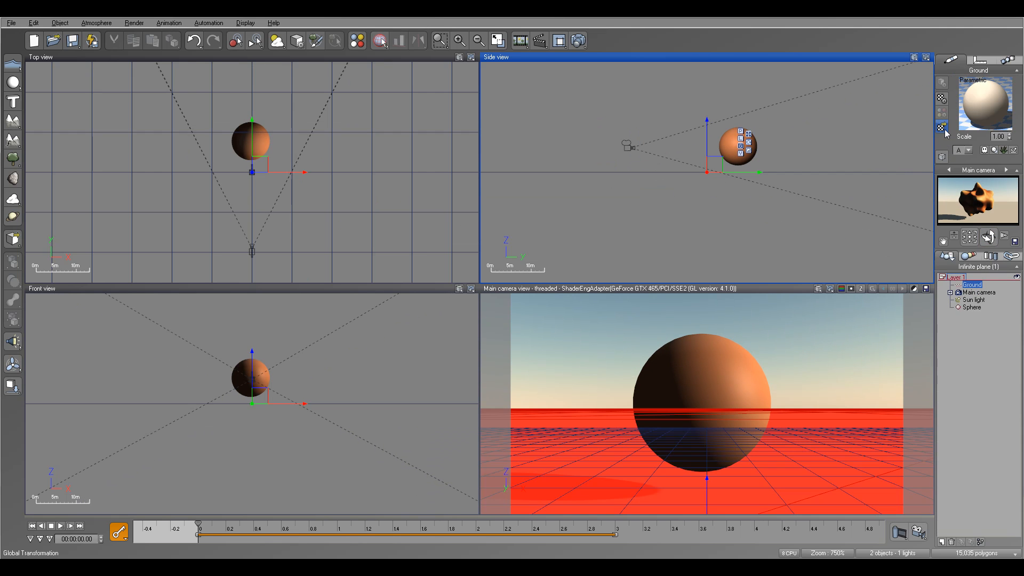
left_click(942, 127)
left_click(988, 319)
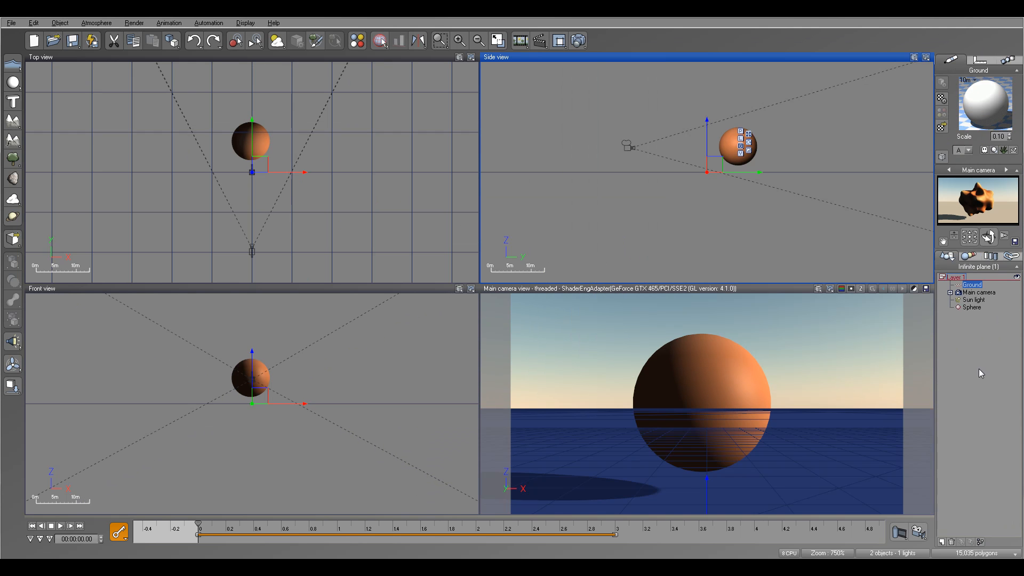
Step: Enable subsurface scattering on the sphere's material with an average depth of 1.725 m and a refraction index of 1.12
left_click(972, 307)
double_click(987, 115)
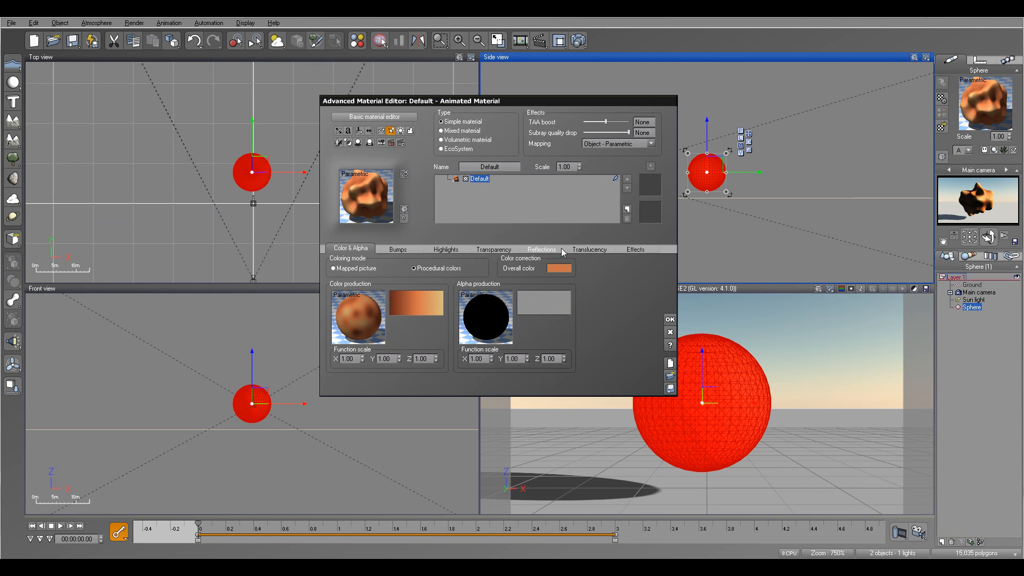
left_click(590, 249)
left_click(359, 259)
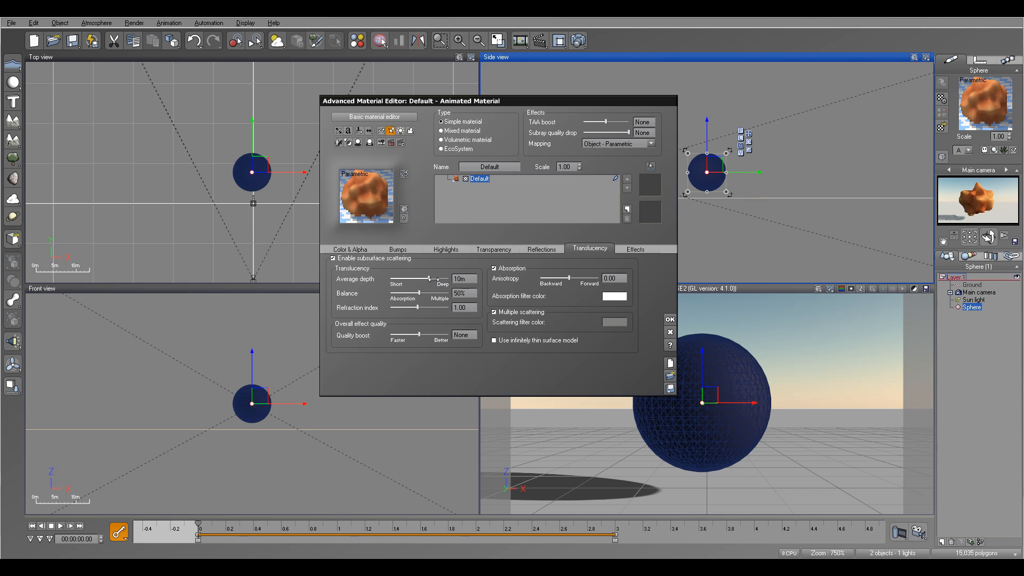
left_click_drag(432, 279, 424, 305)
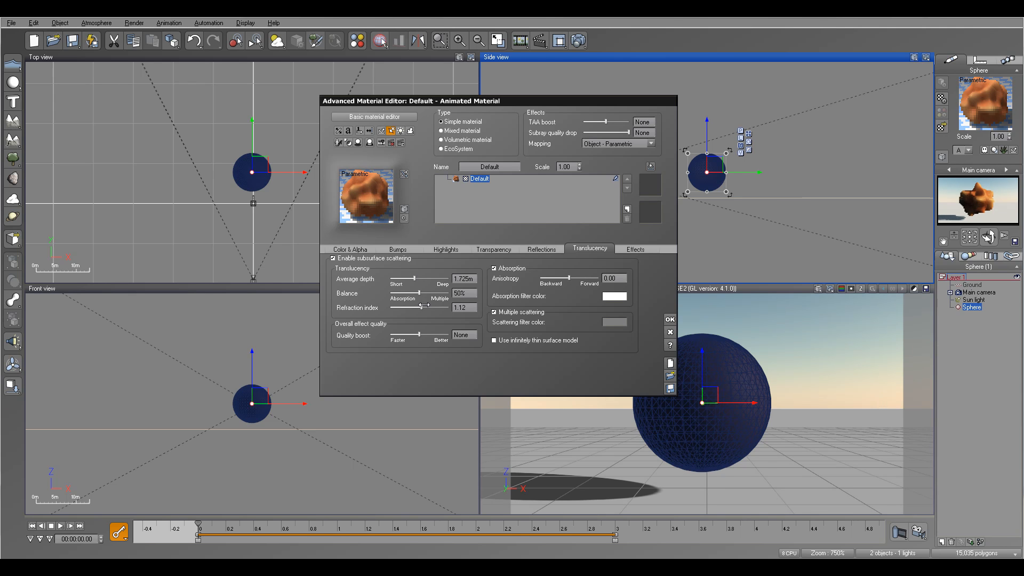
left_click(670, 319)
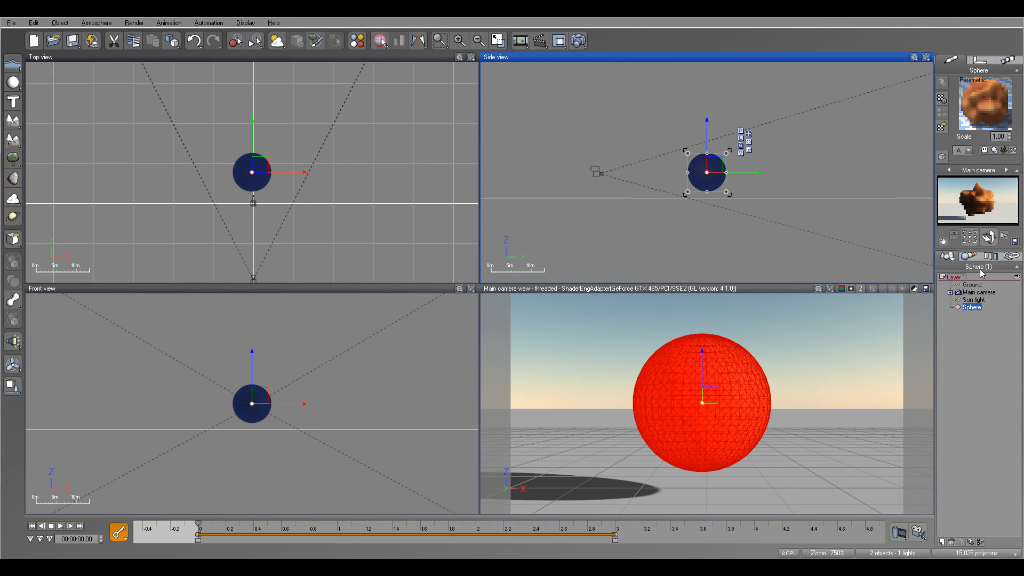
Step: Move the sun light in the top view to a position behind and to one side of the main camera
double_click(976, 300)
right_click_drag(220, 161, 278, 125)
right_click_drag(278, 125, 276, 149, "ctrl")
scroll(277, 150, "down", 5)
left_click_drag(287, 144, 235, 166)
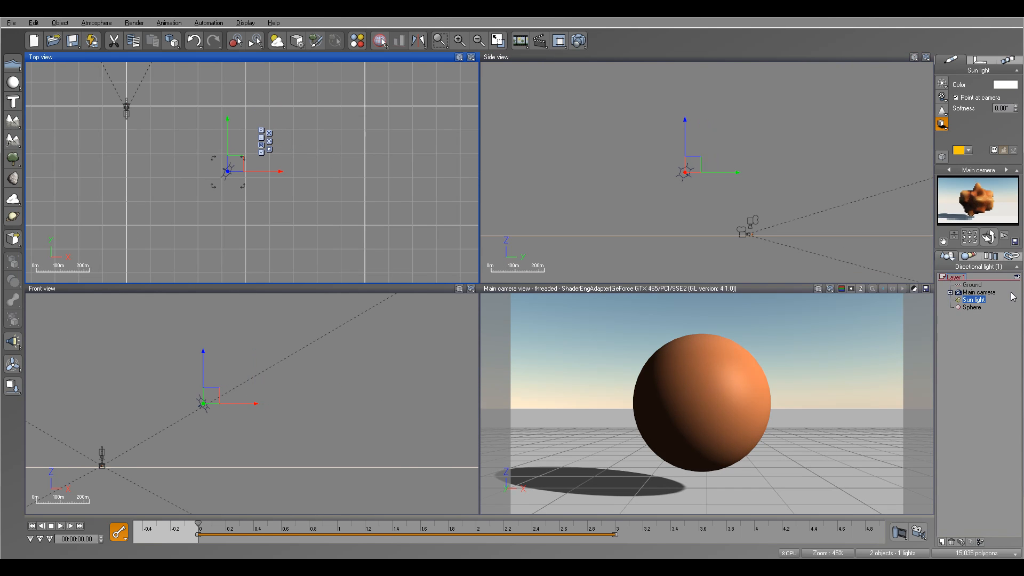
right_click_drag(229, 137, 356, 186)
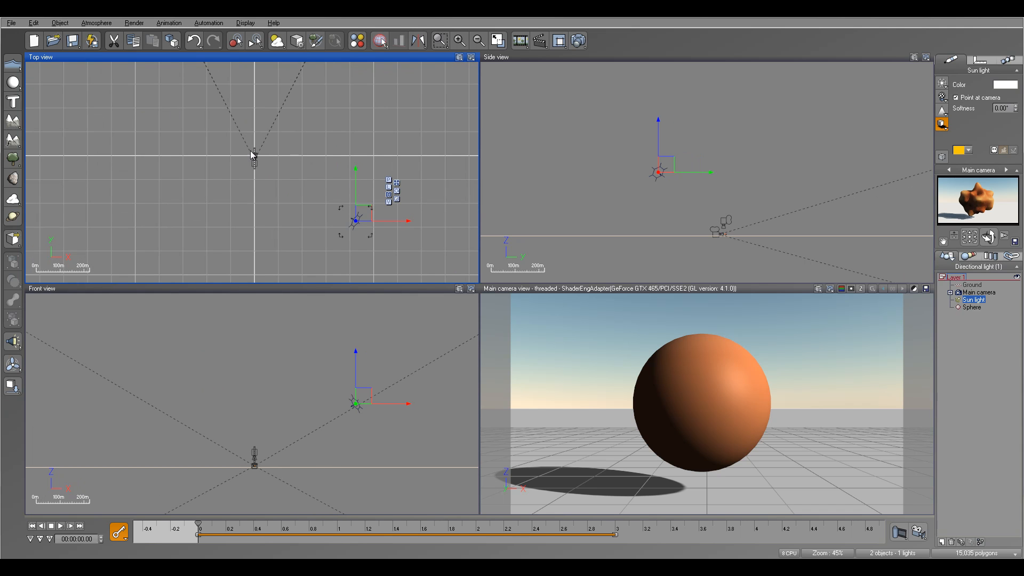
Step: Add a quadratic spot light, place it near the ground behind the sphere and aim it back towards the sphere and camera
left_click(12, 341)
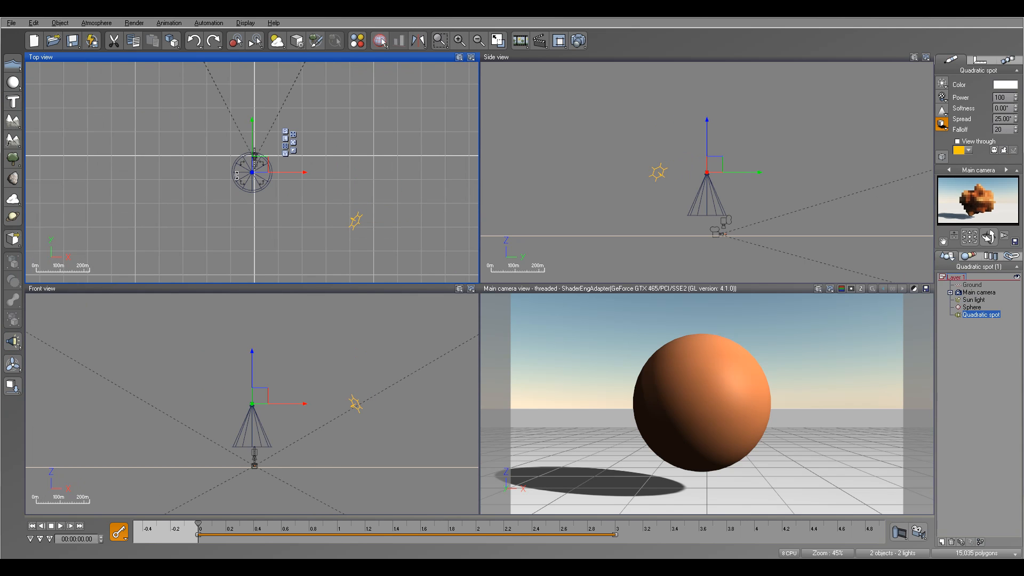
right_click_drag(682, 182, 569, 137)
left_click_drag(607, 124, 633, 172)
scroll(638, 201, "up", 4)
right_click_drag(571, 148, 610, 177)
left_click_drag(612, 115, 618, 225)
left_click_drag(612, 171, 614, 181)
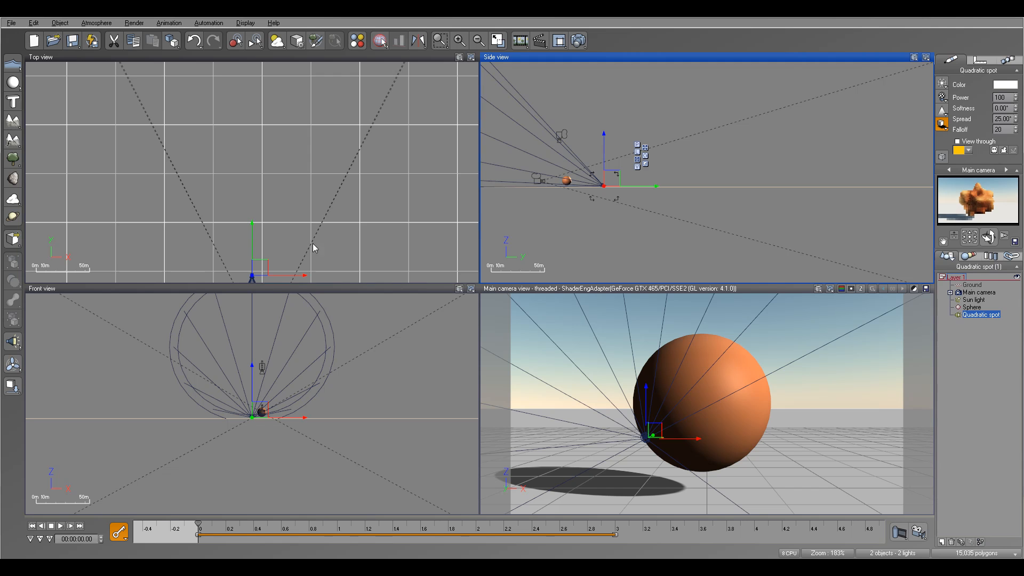
right_click_drag(314, 244, 345, 116)
mouse_move(291, 138)
left_mouse_down()
mouse_move(300, 129)
mouse_move(294, 144)
left_mouse_up()
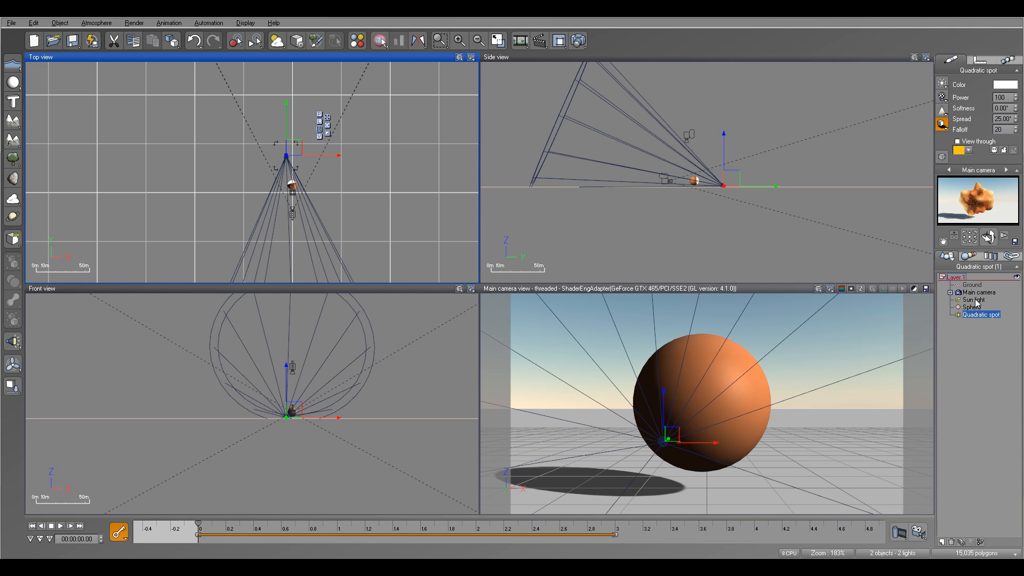
Step: Set the atmosphere's lighting model to Global radiosity with indirect skylighting
left_click(99, 23)
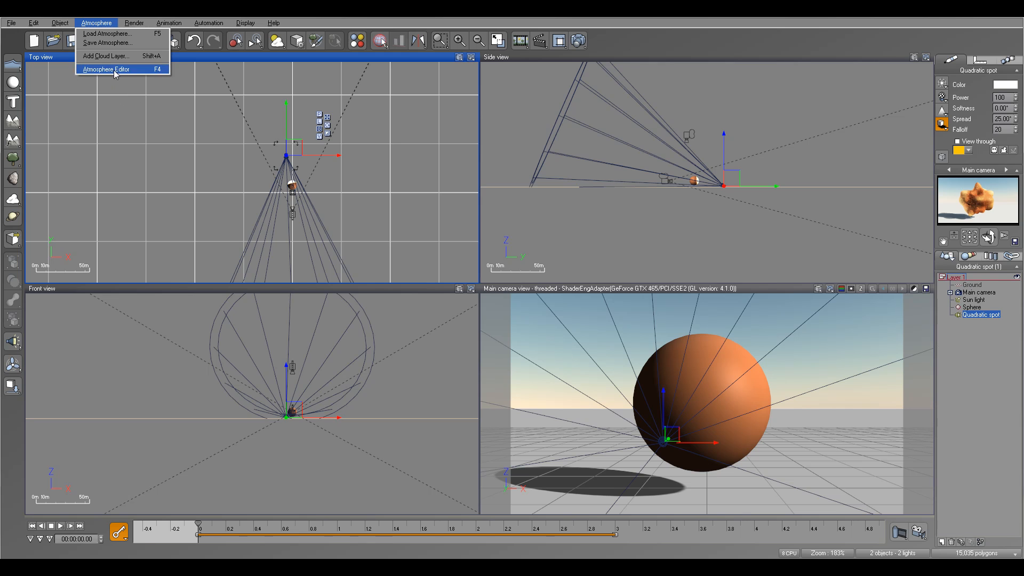
left_click(113, 69)
left_click(376, 242)
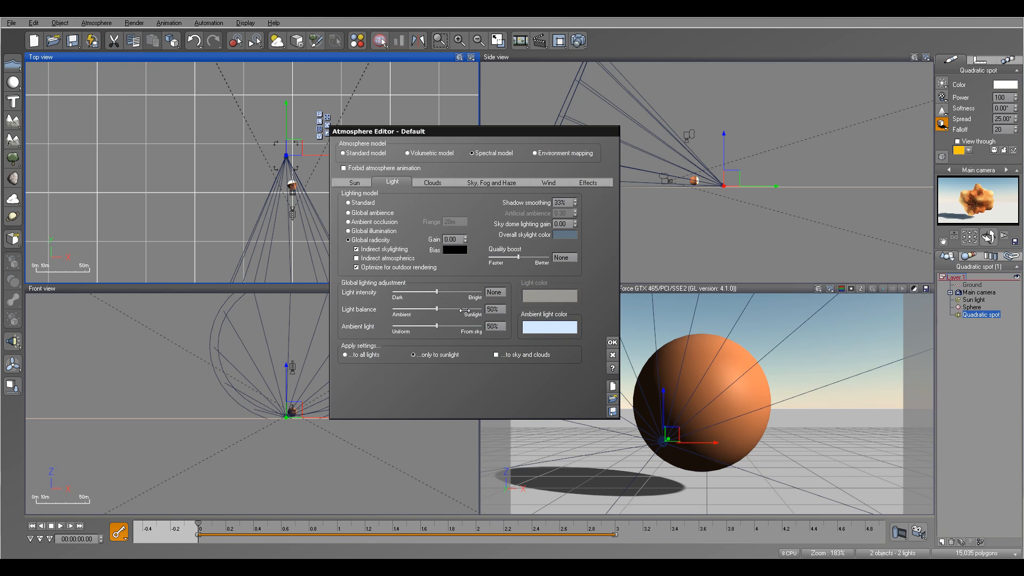
left_click(612, 343)
Step: Render the current frame to screen at 800x450 with Preview quality and close the finished render
left_click(560, 42)
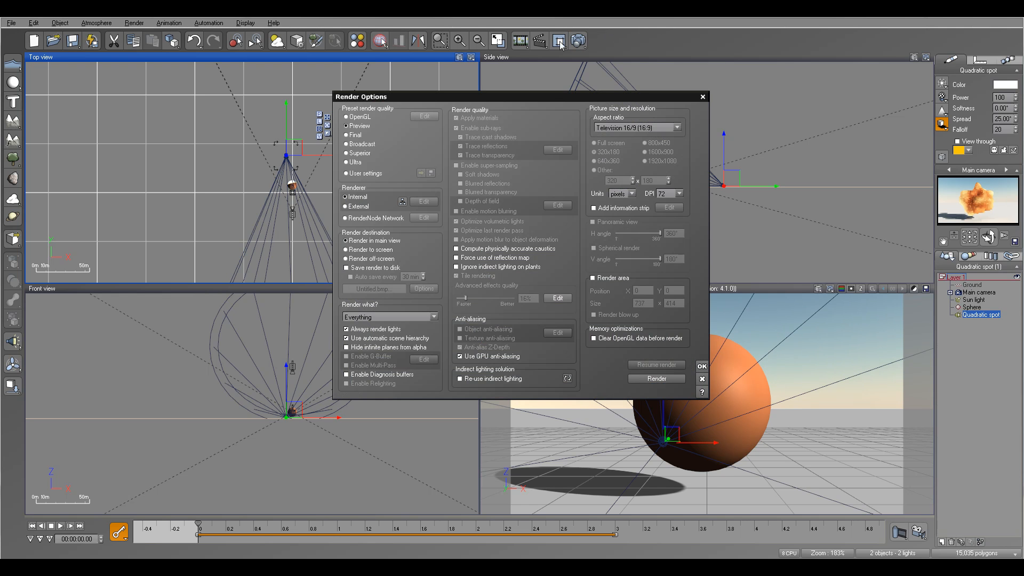
left_click(365, 250)
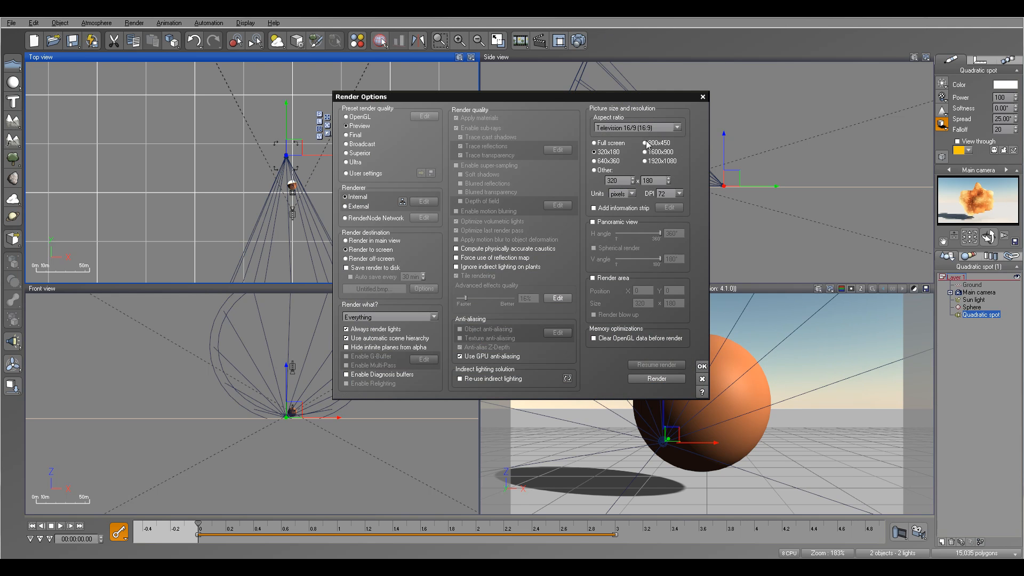
left_click(670, 377)
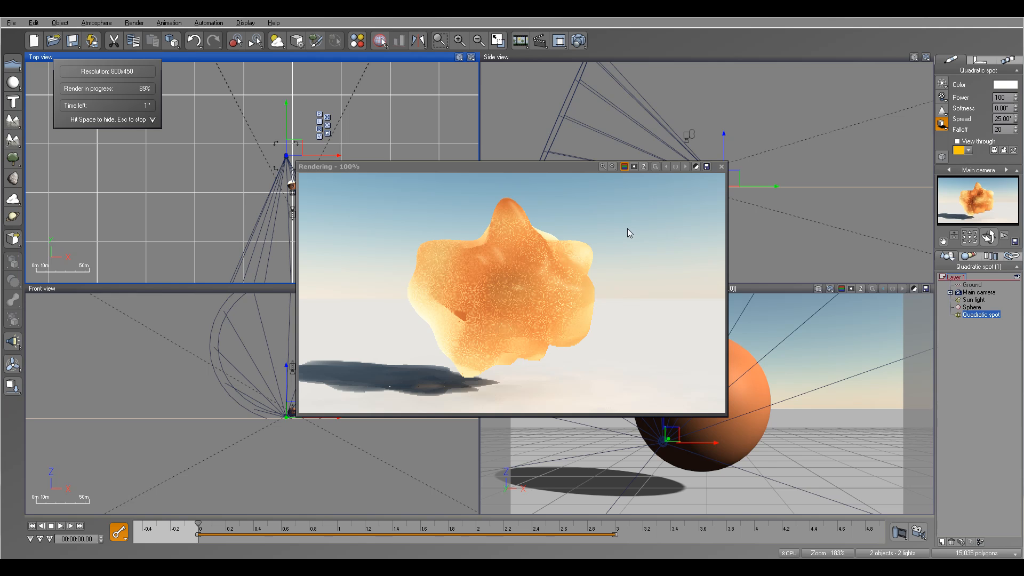
left_click(722, 167)
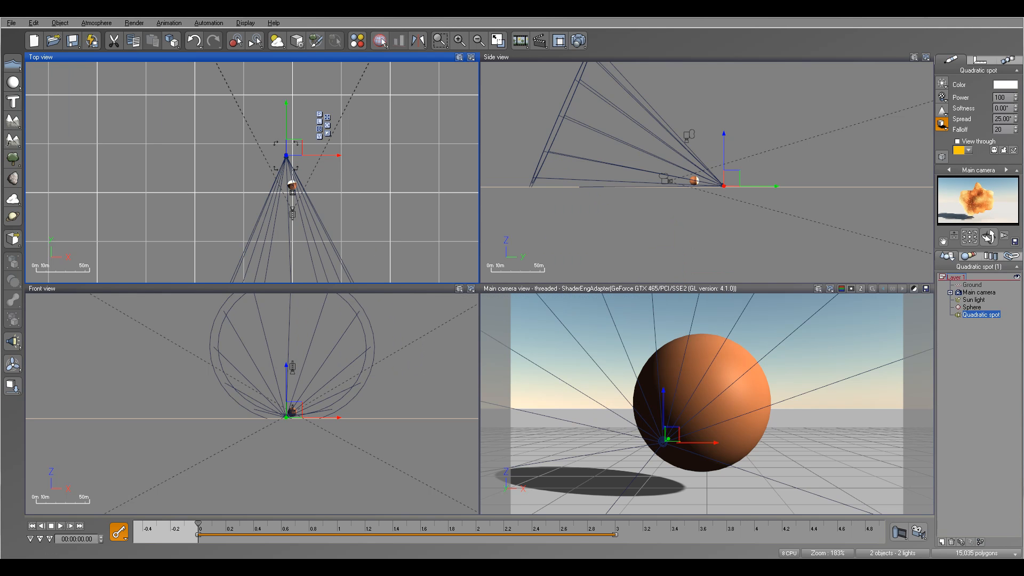
Step: Watch the rendered animation "function" in the media player and close it
left_click_drag(1023, 76, 512, 106)
left_click_drag(632, 305, 703, 354)
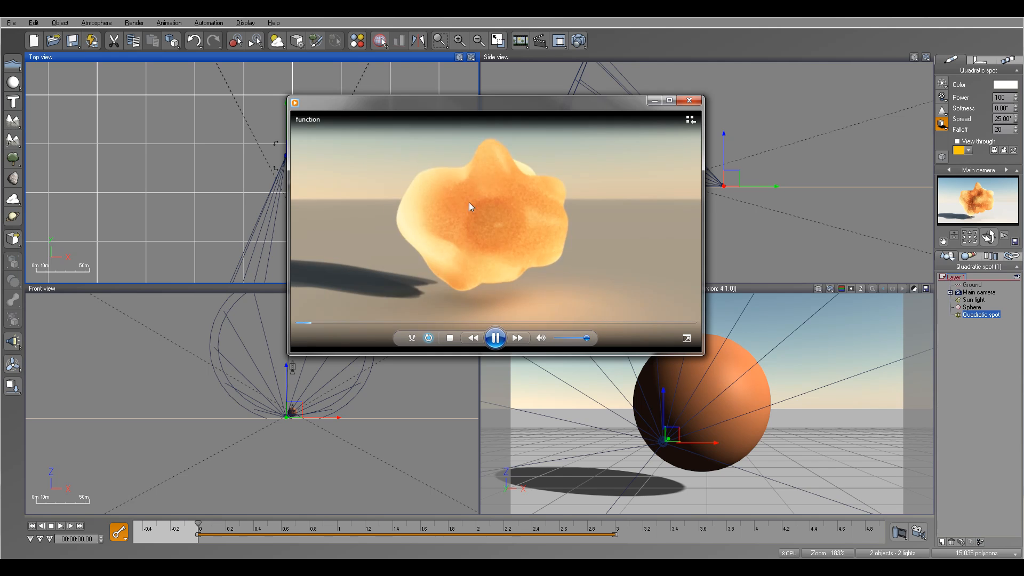
left_click(689, 100)
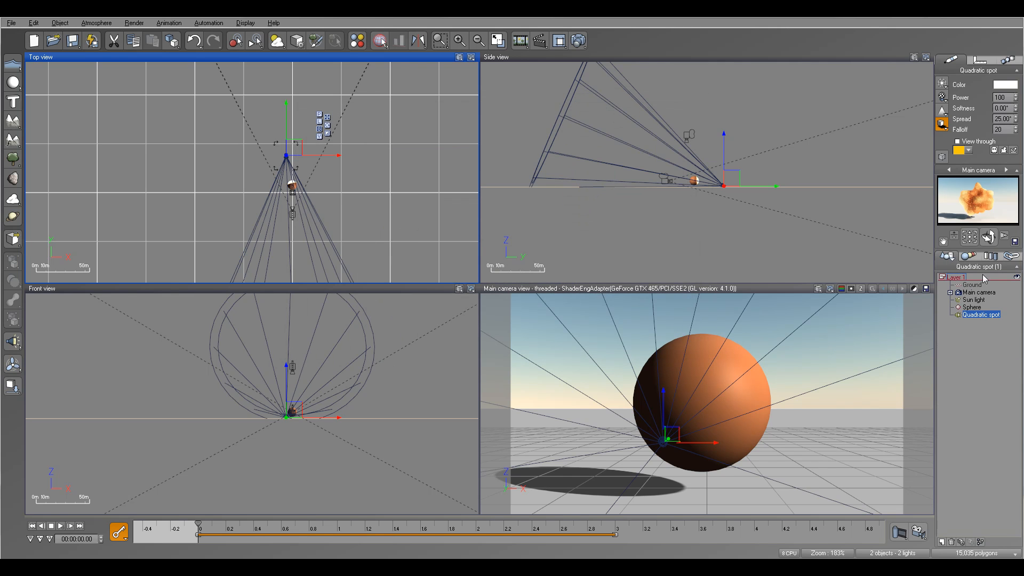
Step: Open the displacement production function of the sphere's material to review its noise node and time connection
double_click(972, 308)
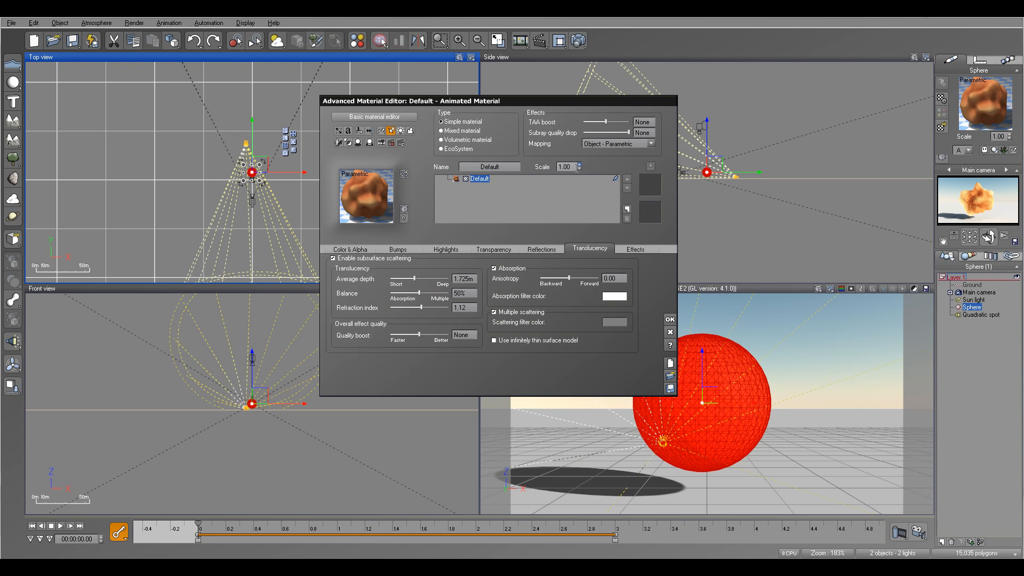
left_click(358, 253)
left_click(357, 288)
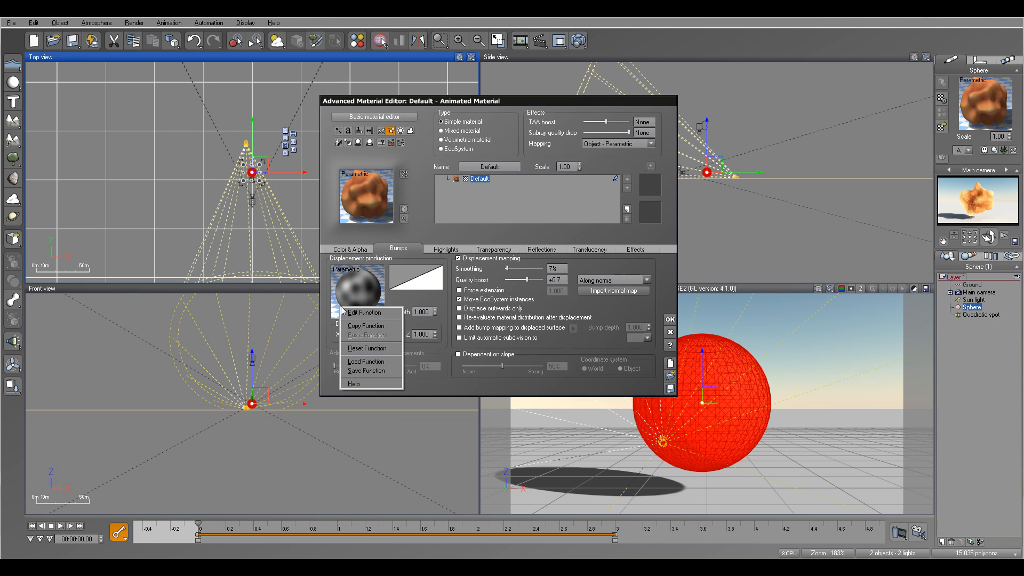
left_click(371, 314)
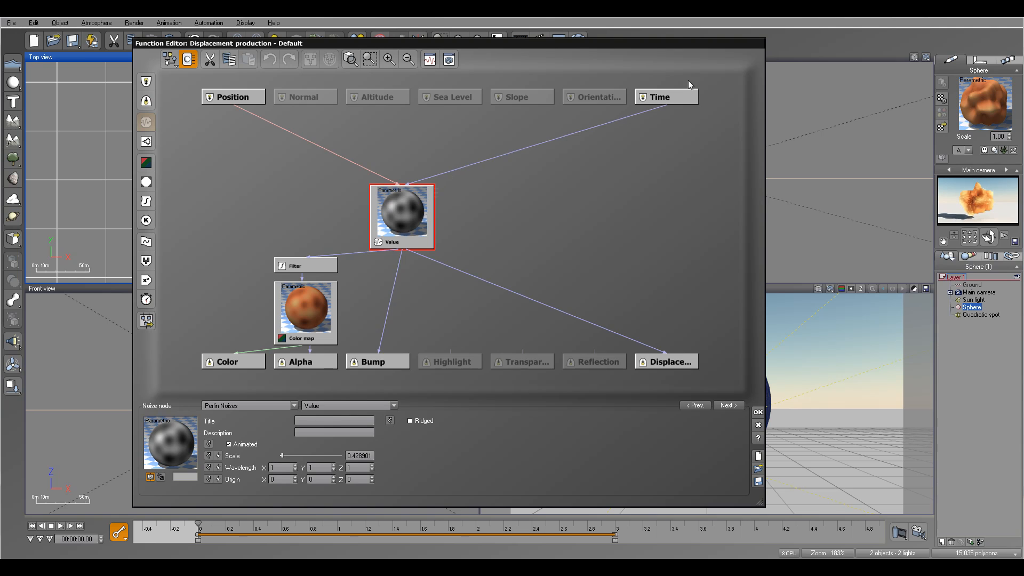